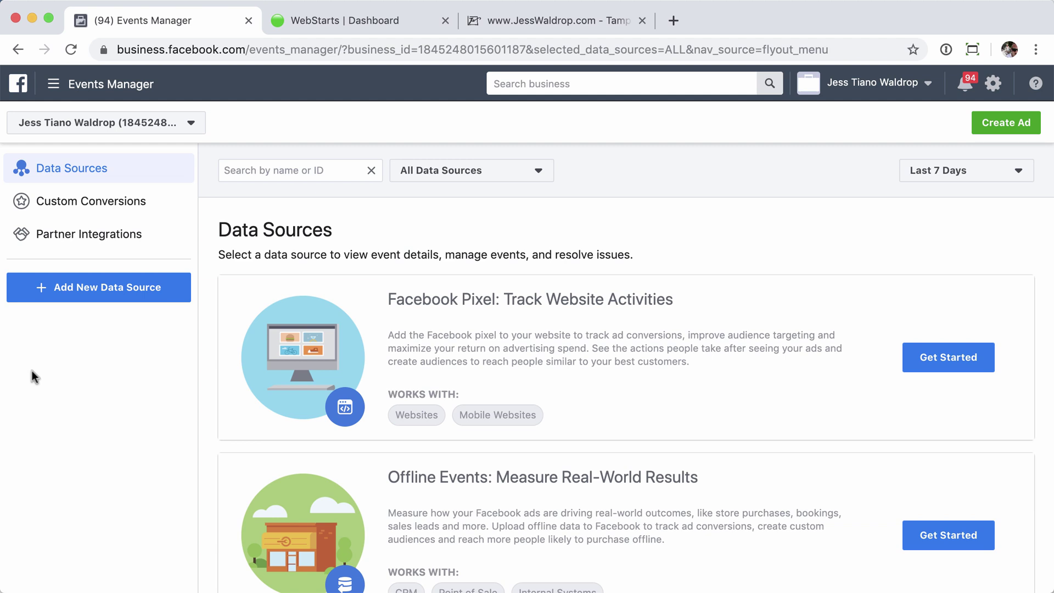
Start a new Facebook Pixel data source and name it 'Facebook Pixel'
{"action": "left_click", "coordinate": [102, 295]}
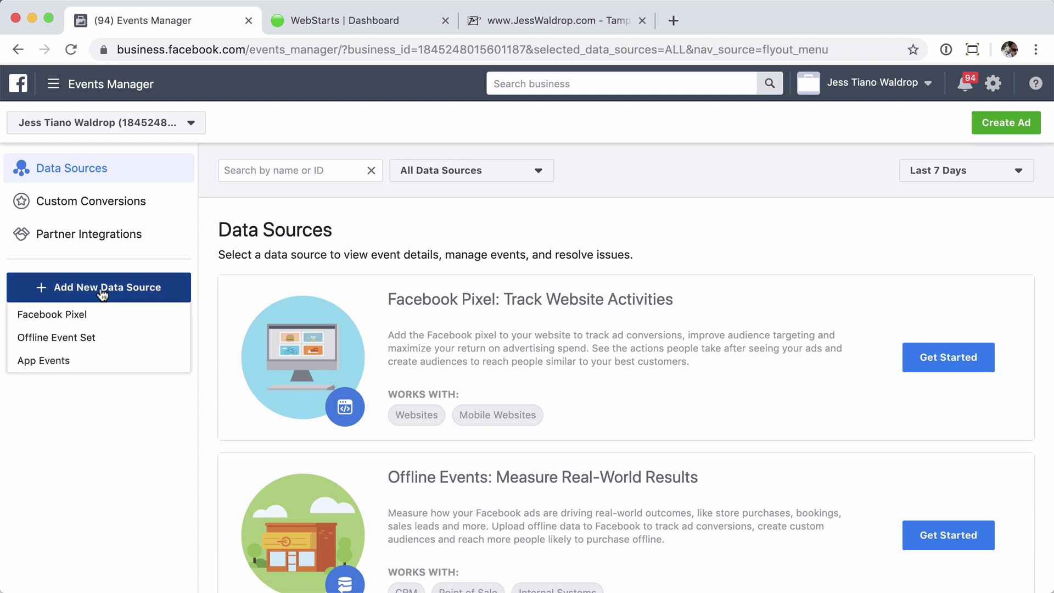
{"action": "left_click", "coordinate": [47, 315]}
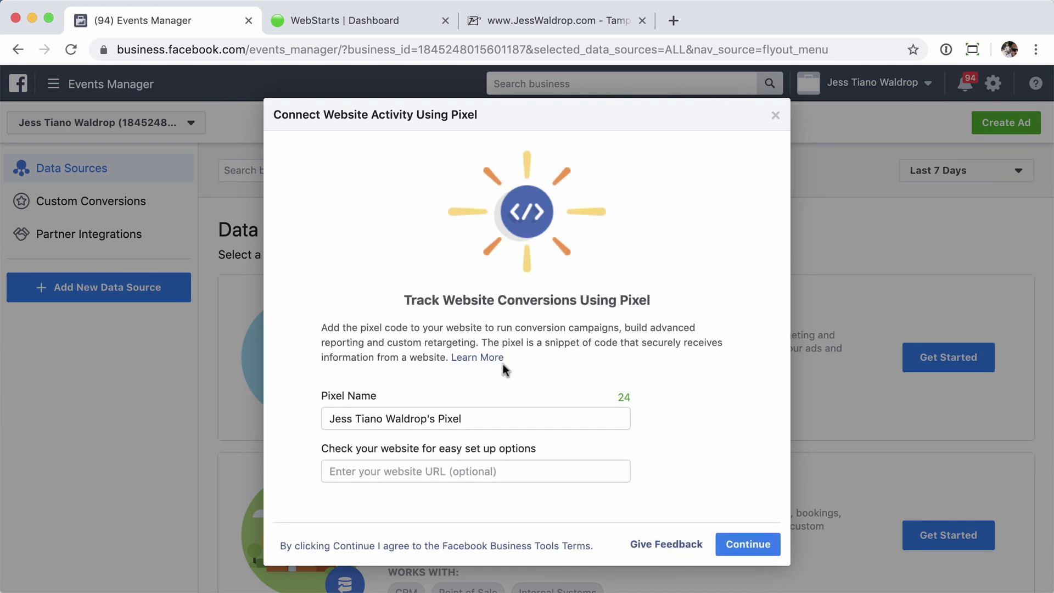
{"action": "left_click_drag", "start_coordinate": [462, 413], "coordinate": [302, 410]}
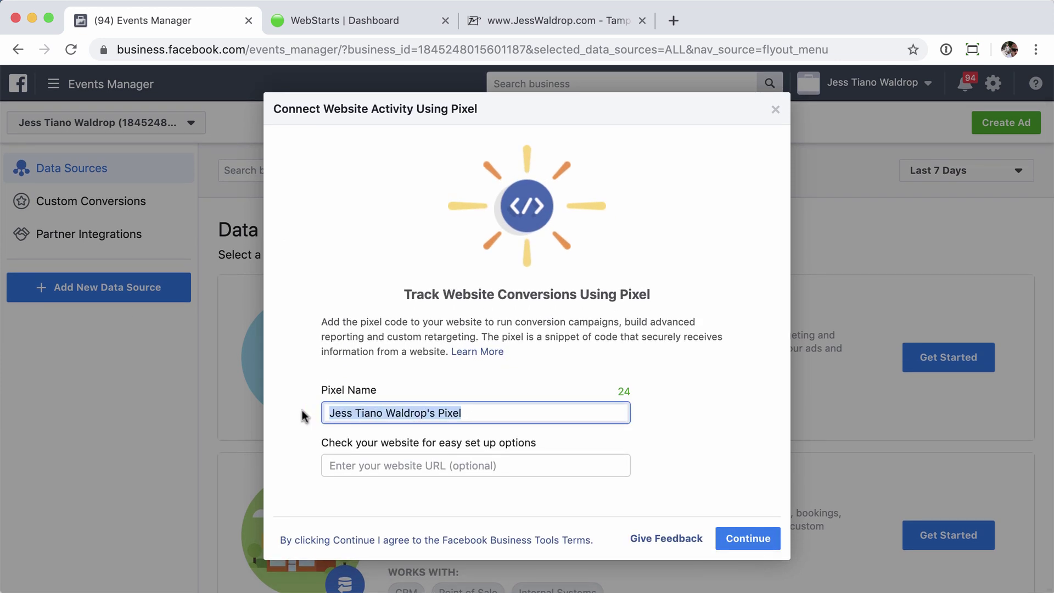
{"action": "type", "text": "Faceb"}
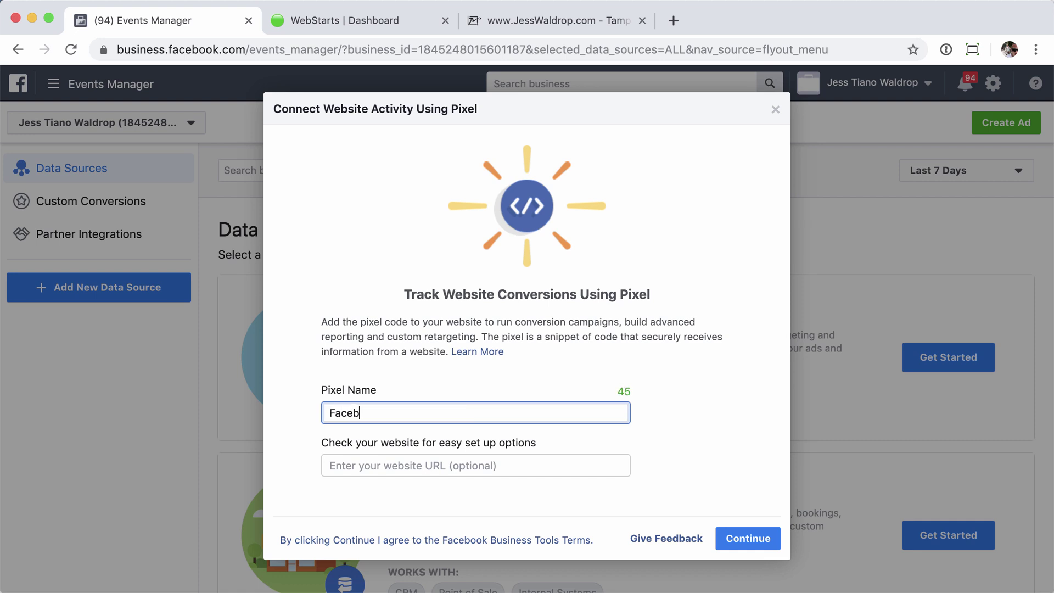
{"action": "type", "text": "ook Pixel"}
Enter the jesswaldrop.com site address as the pixel's website and continue
{"action": "left_click", "coordinate": [379, 475]}
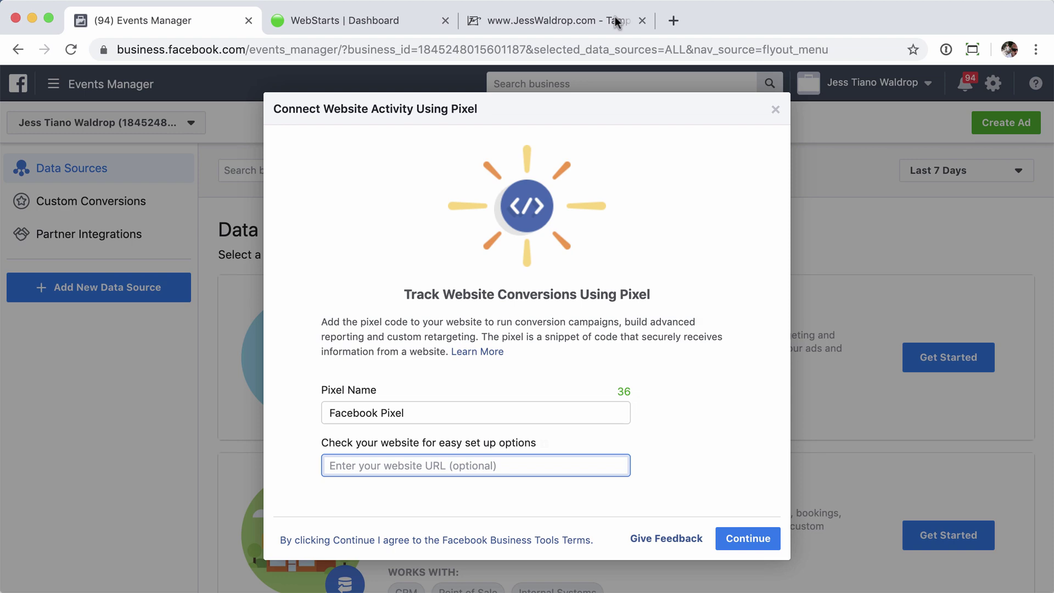
{"action": "left_click", "coordinate": [588, 22]}
{"action": "left_click", "coordinate": [454, 40]}
{"action": "key", "text": "super+c"}
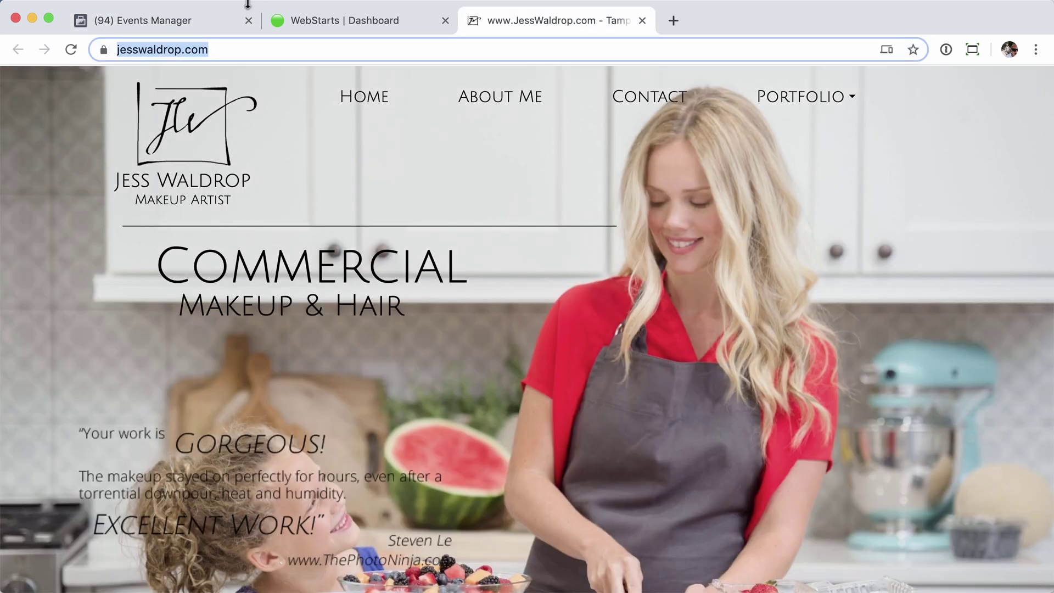
{"action": "left_click", "coordinate": [157, 18]}
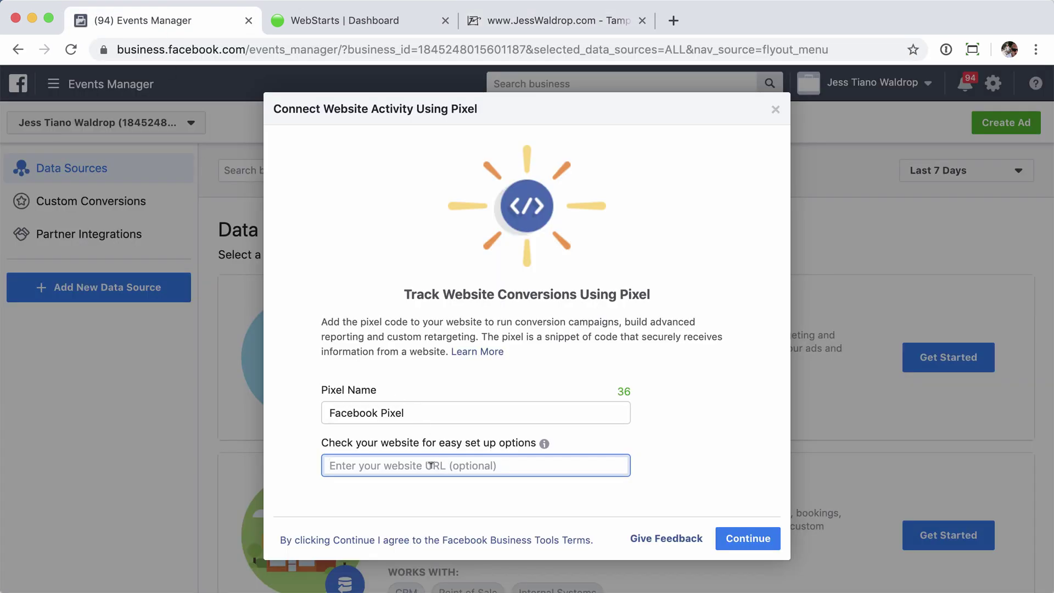
{"action": "key", "text": "super+v"}
{"action": "left_click", "coordinate": [749, 539]}
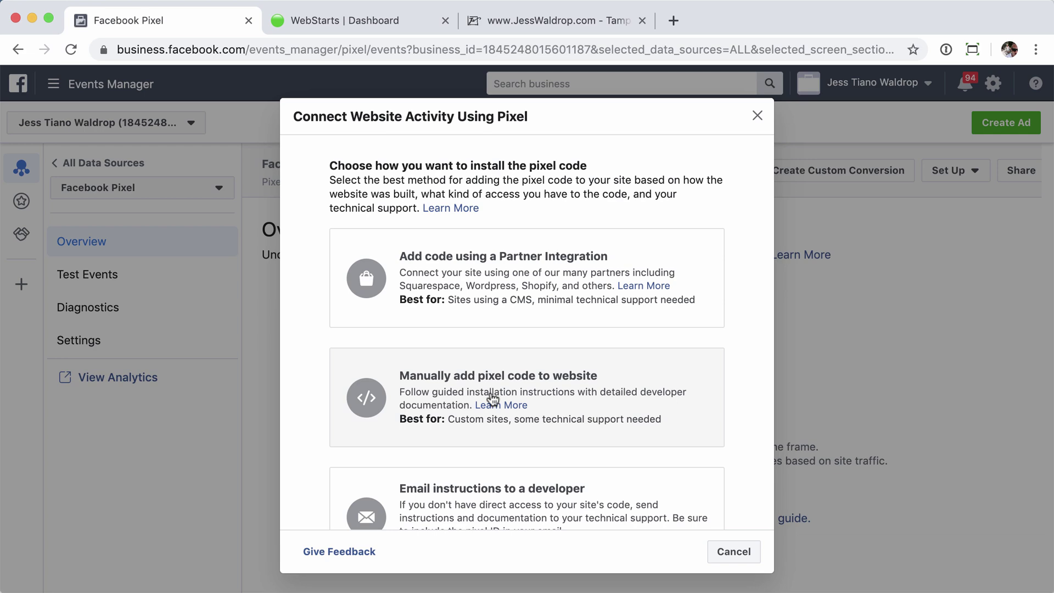
Choose manual installation of the pixel code and copy the base code
{"action": "left_click", "coordinate": [509, 396]}
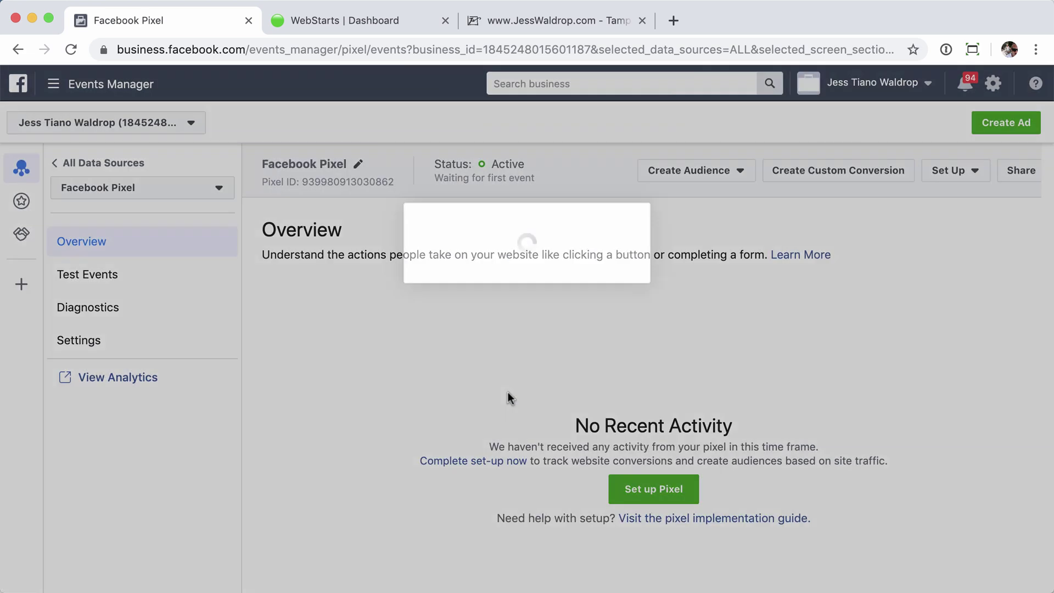
{"action": "scroll", "coordinate": [507, 398], "scroll_direction": "down", "scroll_amount": 5}
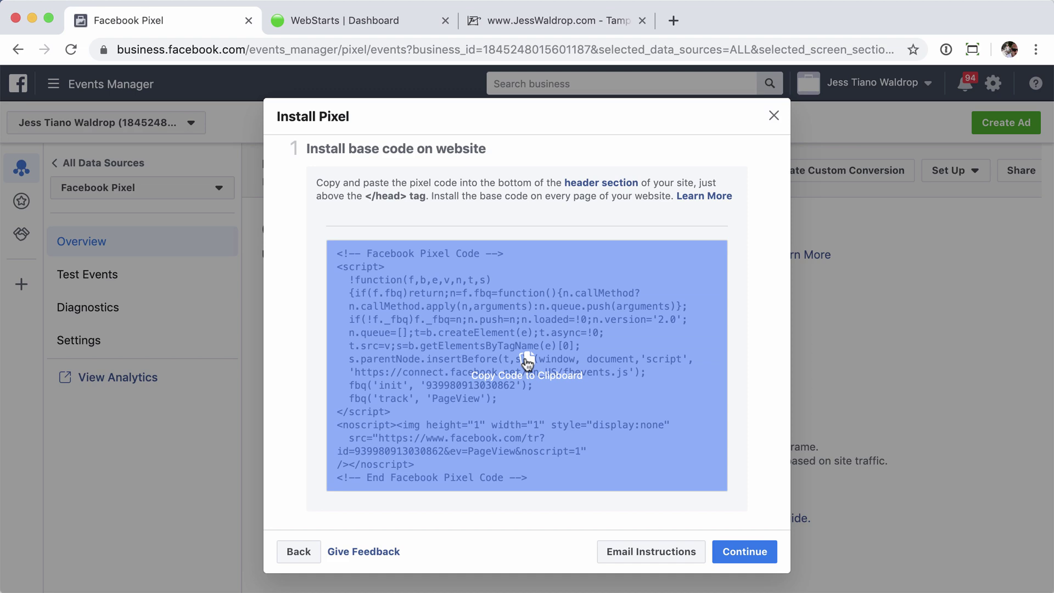
{"action": "left_click", "coordinate": [527, 362]}
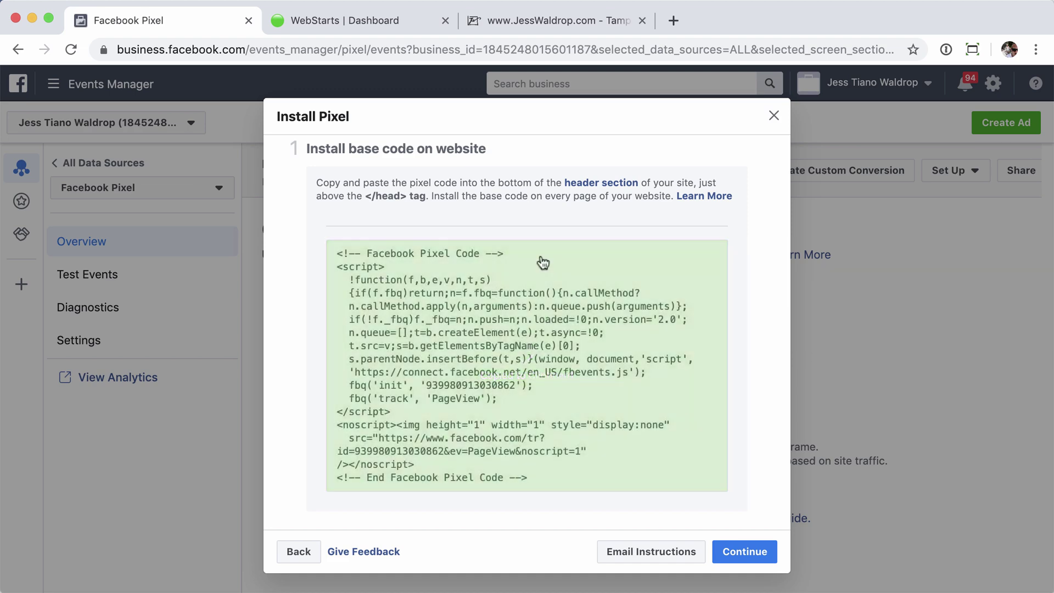
Open the site in the WebStarts editor and choose Edit > Edit HTML, accepting the warning
{"action": "left_click", "coordinate": [358, 19]}
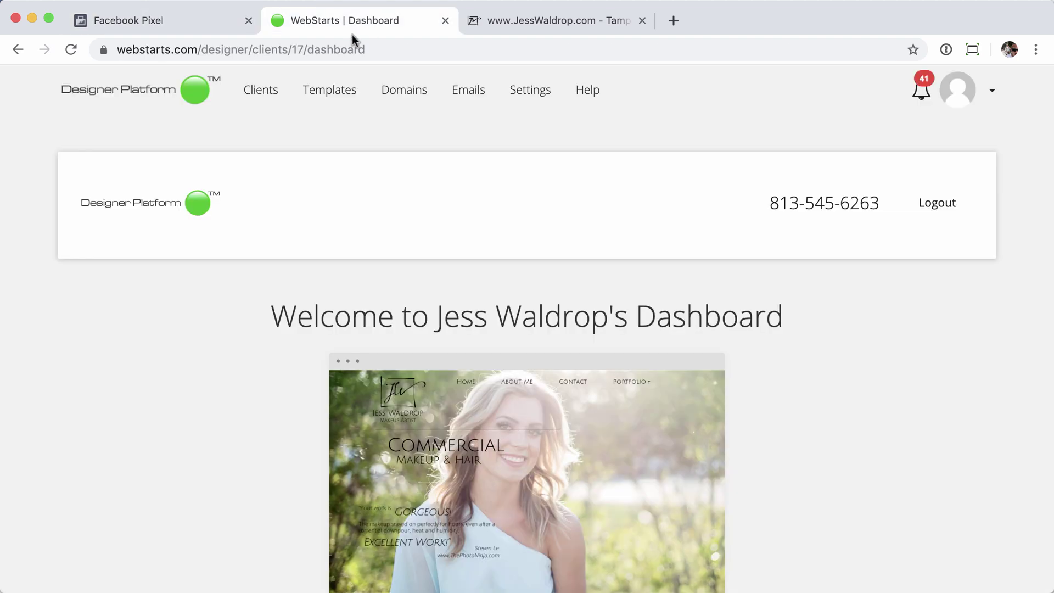
{"action": "scroll", "coordinate": [210, 371], "scroll_direction": "down", "scroll_amount": 3}
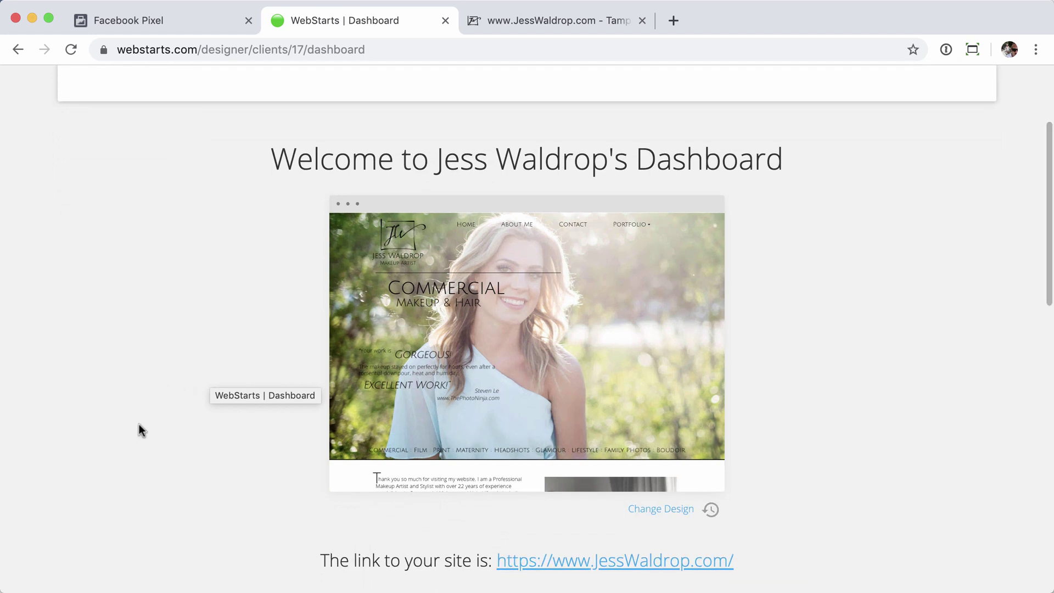
{"action": "mouse_move", "coordinate": [505, 351]}
{"action": "left_click", "coordinate": [539, 360]}
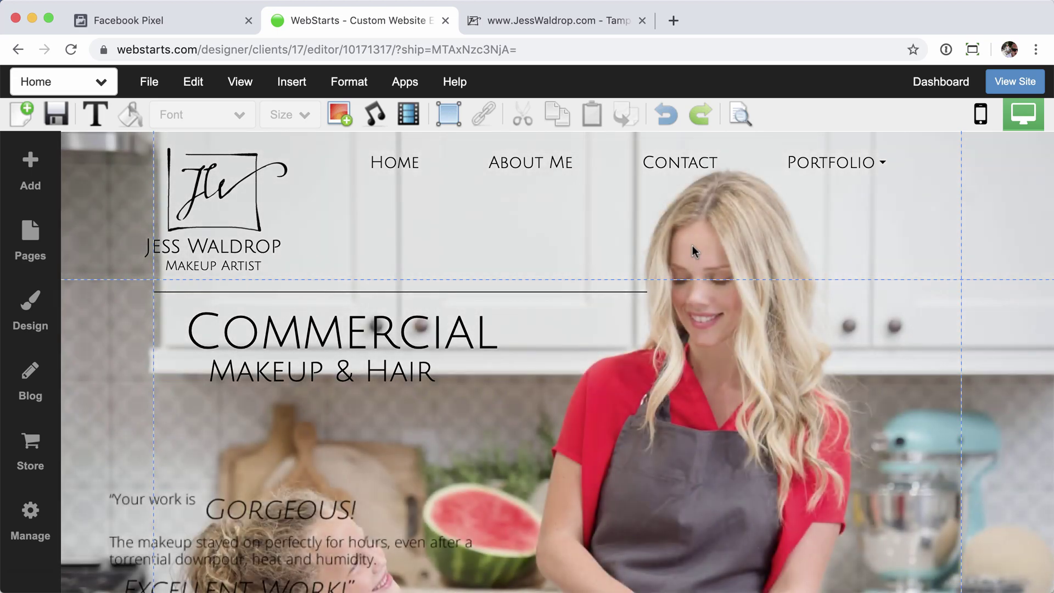
{"action": "left_click", "coordinate": [193, 82]}
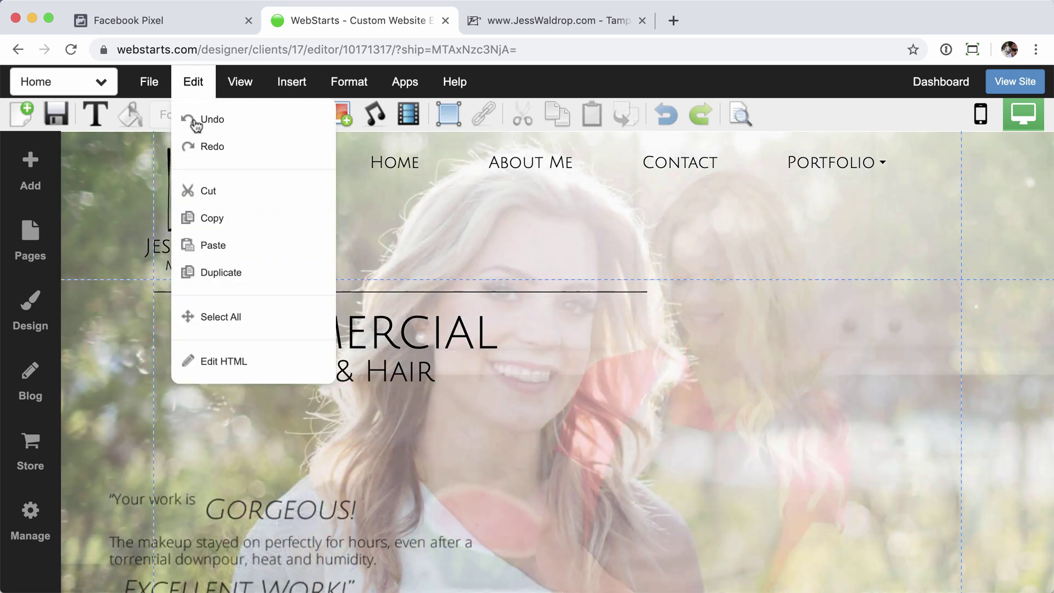
{"action": "left_click", "coordinate": [242, 362]}
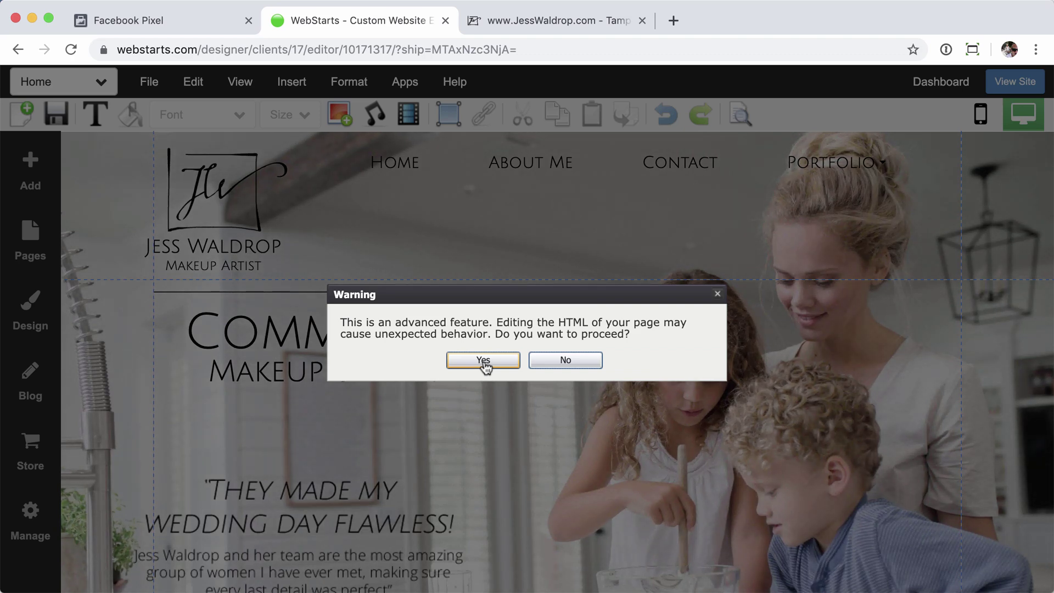
{"action": "left_click", "coordinate": [483, 361]}
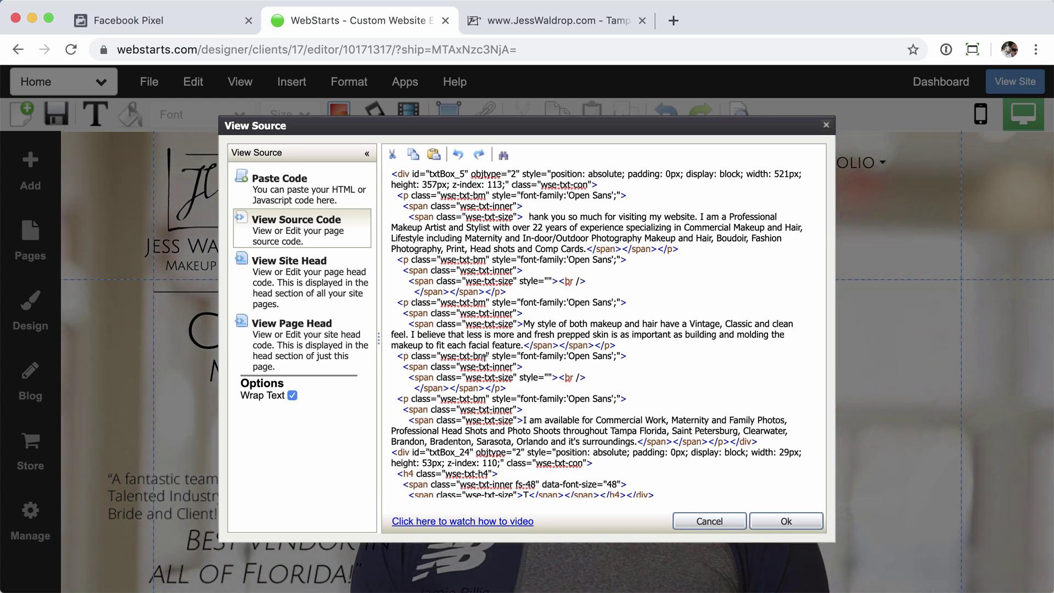
Look through the home page's HTML in the View Source dialog
{"action": "left_click", "coordinate": [562, 289]}
{"action": "scroll", "coordinate": [606, 300], "scroll_direction": "down", "scroll_amount": 15}
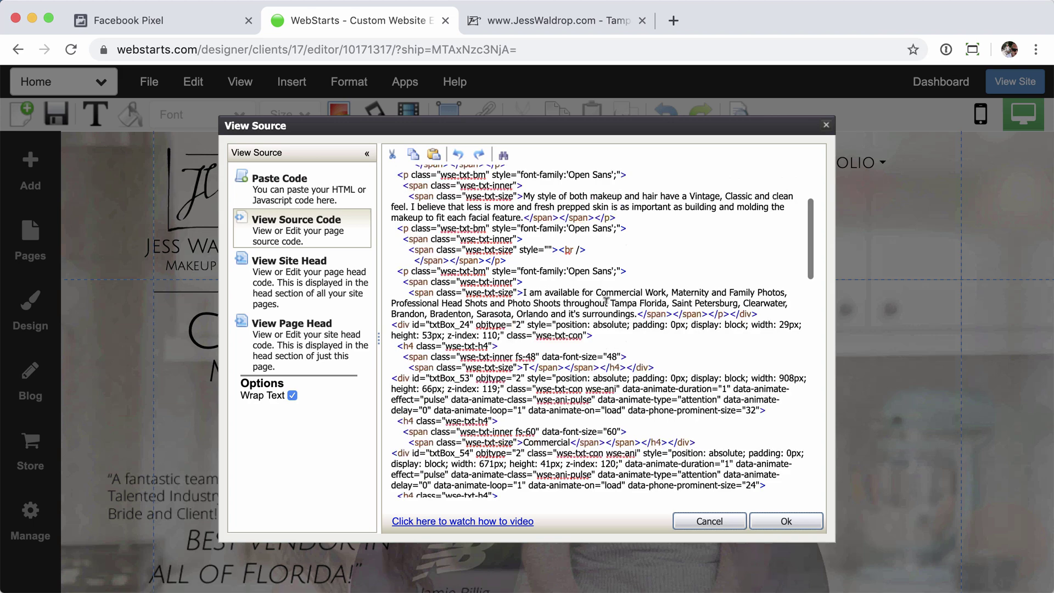
{"action": "scroll", "coordinate": [606, 299], "scroll_direction": "down", "scroll_amount": 5}
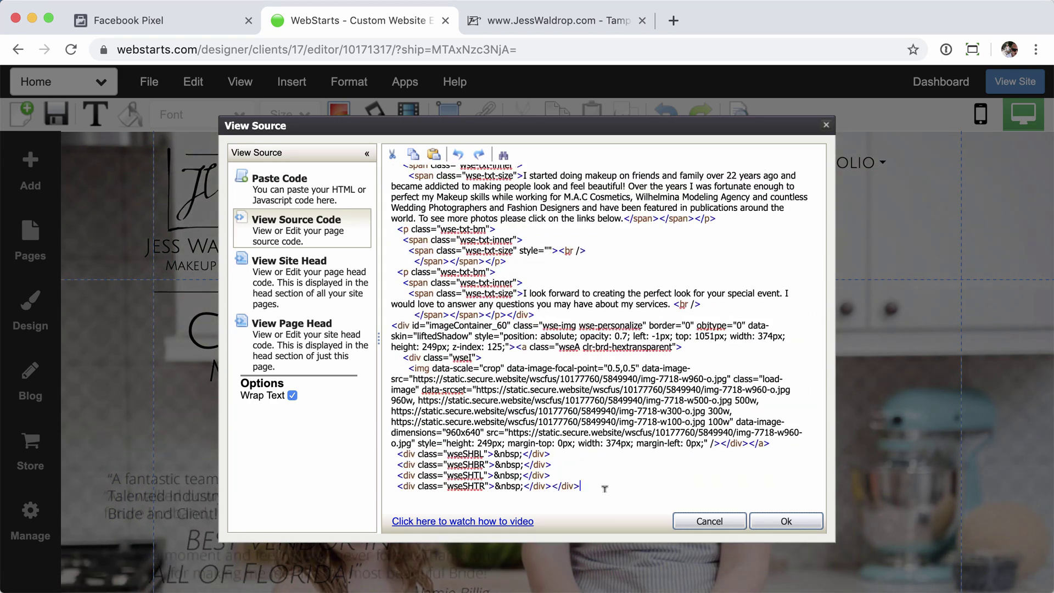
{"action": "left_click_drag", "start_coordinate": [603, 488], "coordinate": [508, 363]}
{"action": "left_click", "coordinate": [507, 363]}
Switch the source dialog from Paste Code to View Page Head, then the empty View Site Head
{"action": "left_click", "coordinate": [283, 181]}
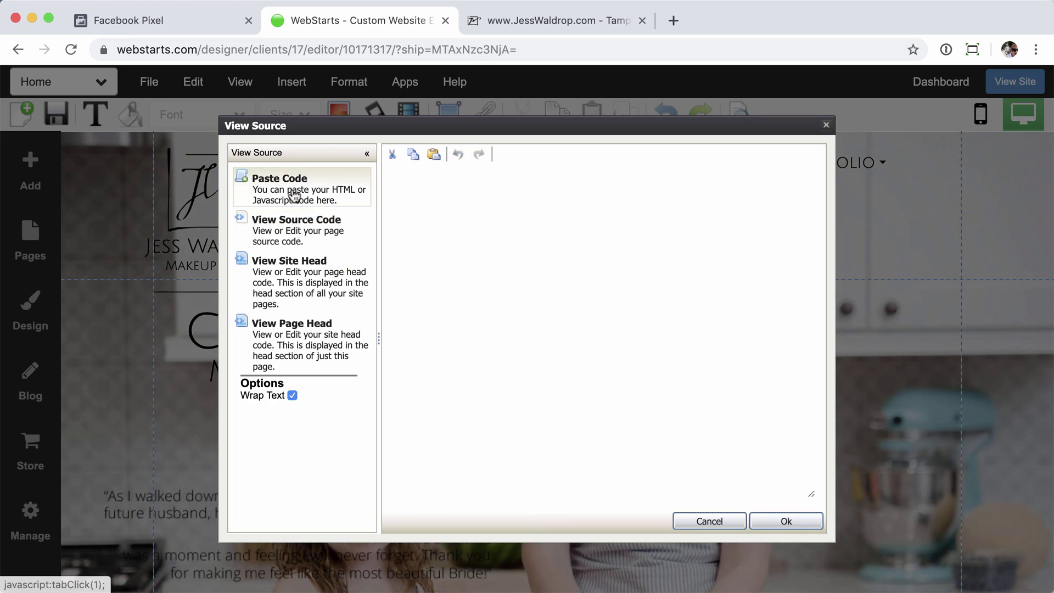
{"action": "left_click", "coordinate": [554, 278]}
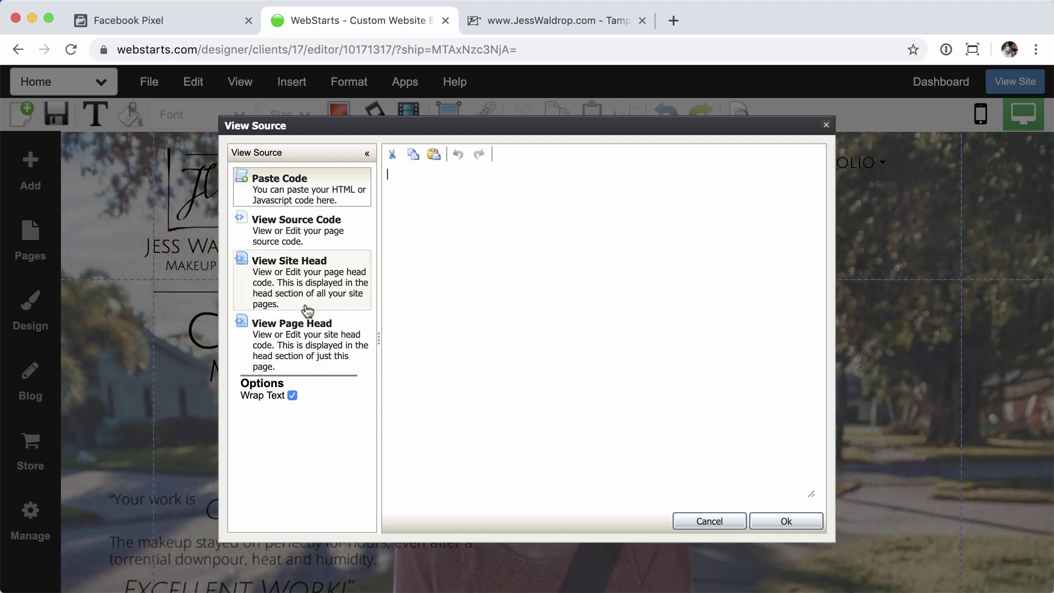
{"action": "left_click", "coordinate": [305, 344]}
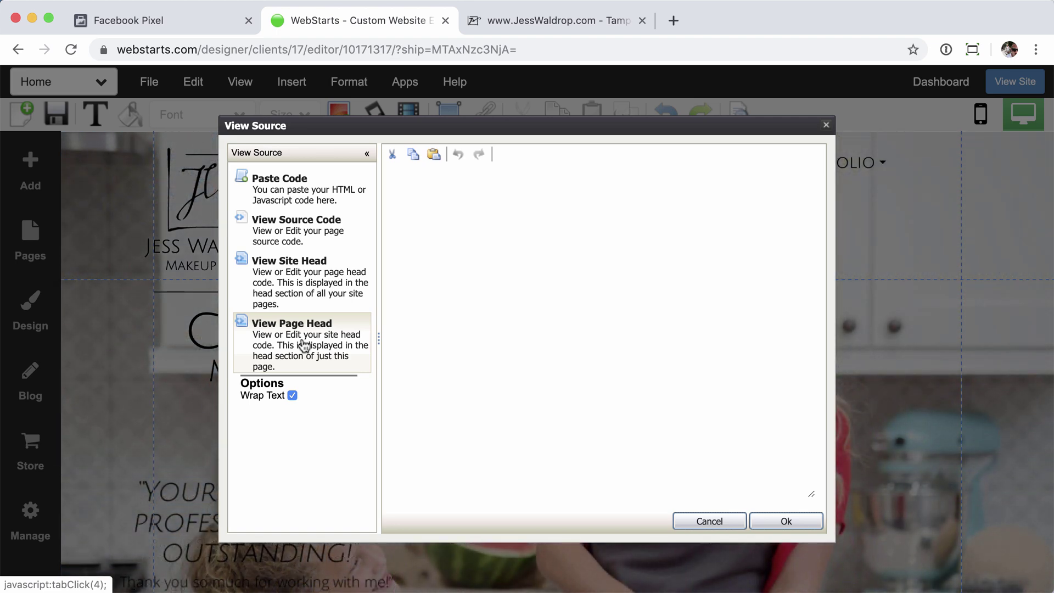
{"action": "left_click", "coordinate": [303, 289]}
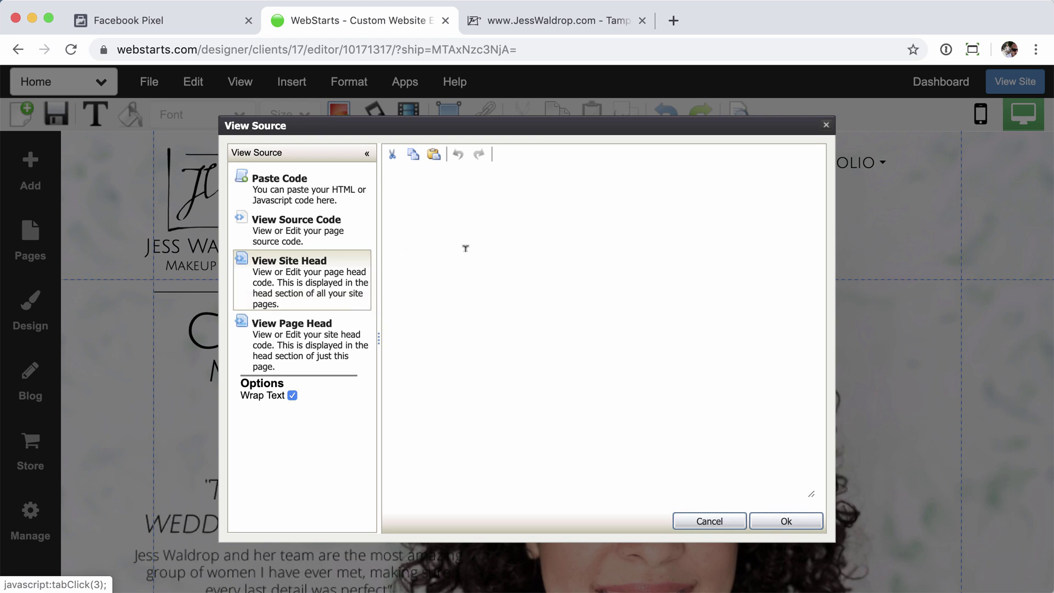
Paste the Facebook Pixel code into the Site Head, confirm with Ok, and save the page
{"action": "left_click", "coordinate": [482, 252]}
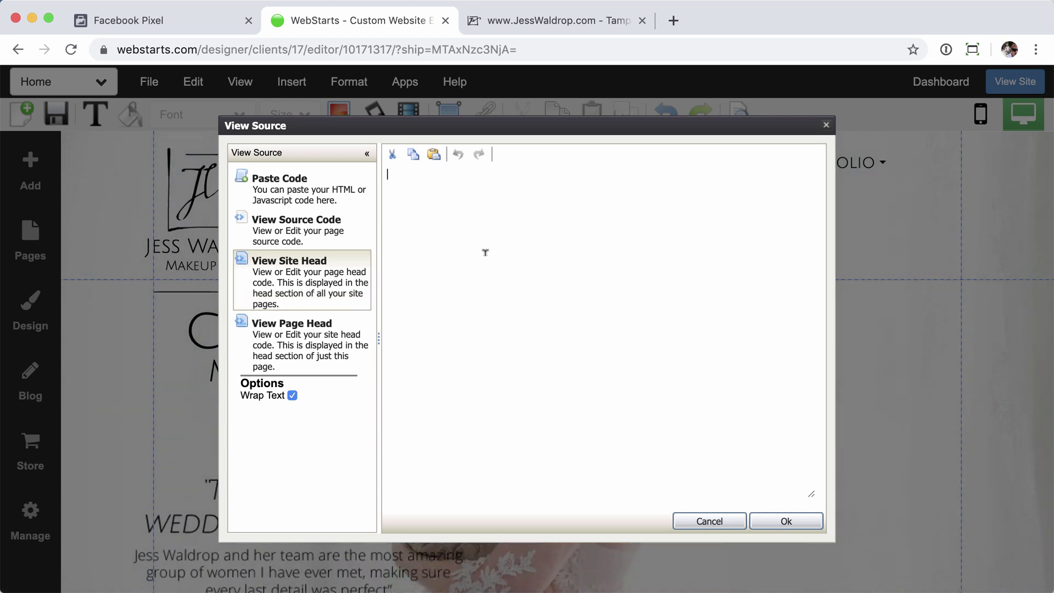
{"action": "key", "text": "super+v"}
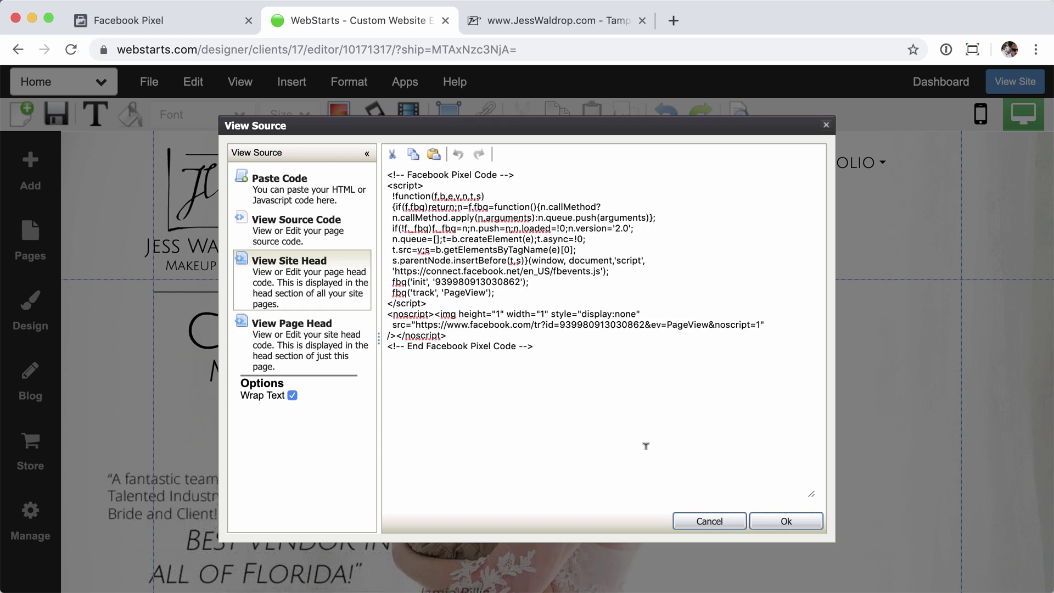
{"action": "left_click", "coordinate": [786, 522]}
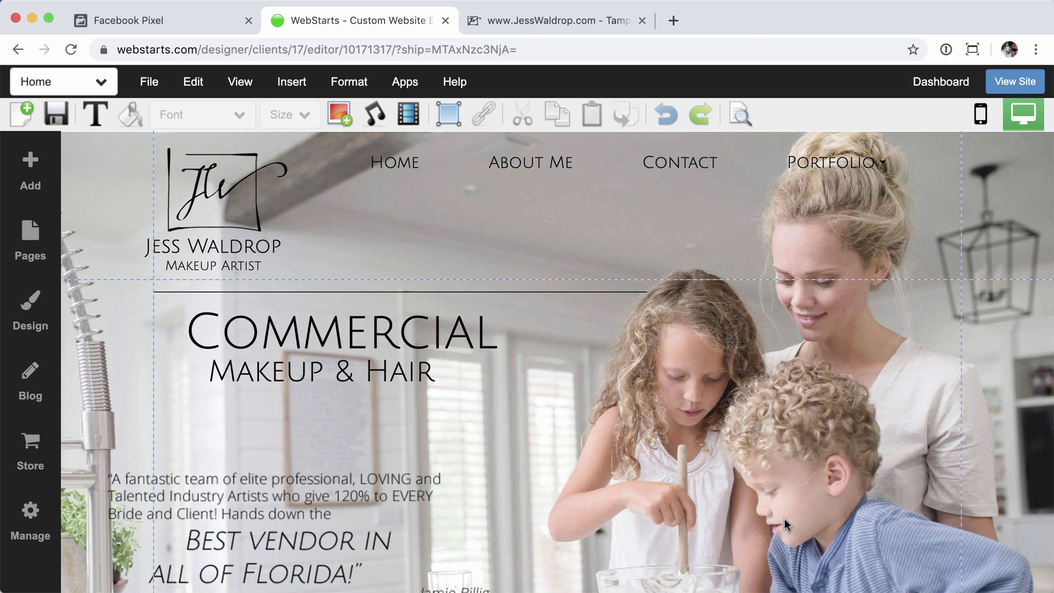
{"action": "left_click", "coordinate": [61, 118]}
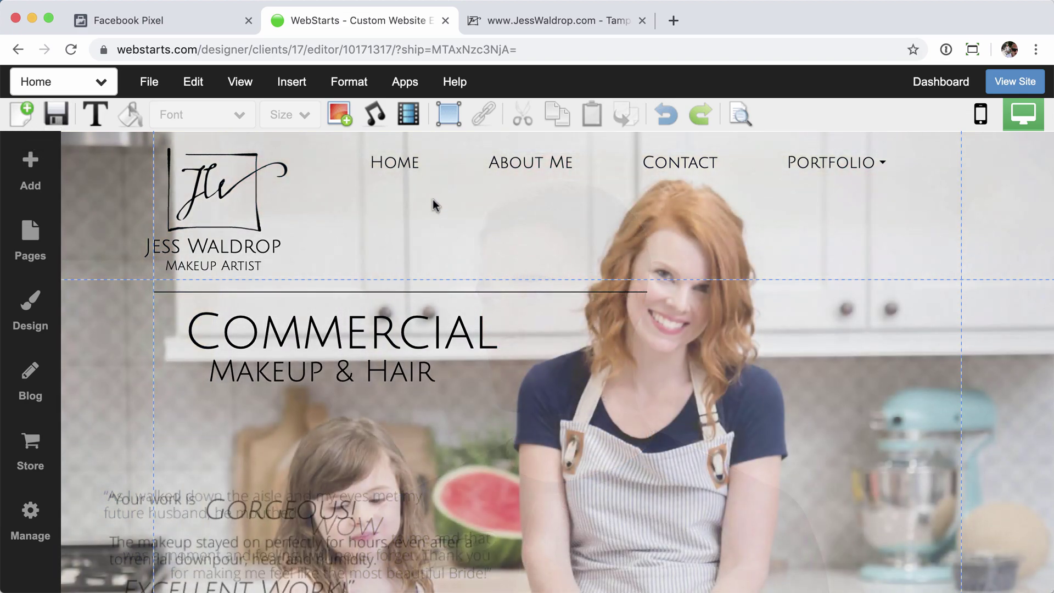
Copy the pixel base code again in the Install Pixel dialog
{"action": "left_click", "coordinate": [159, 28]}
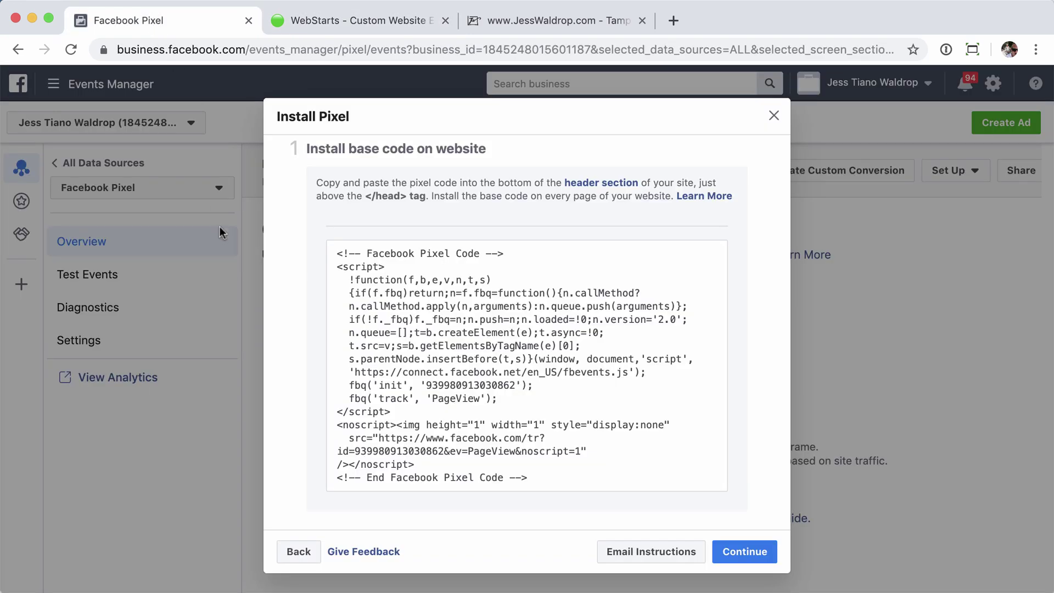
{"action": "left_click", "coordinate": [503, 280]}
{"action": "scroll", "coordinate": [504, 279], "scroll_direction": "down", "scroll_amount": 5}
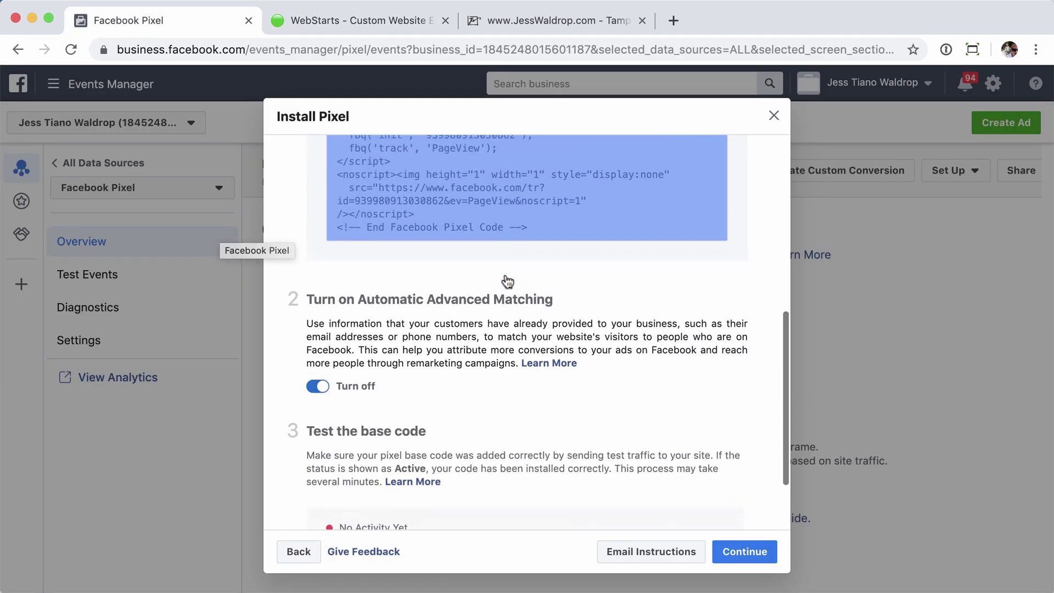
{"action": "scroll", "coordinate": [437, 329], "scroll_direction": "down", "scroll_amount": 1}
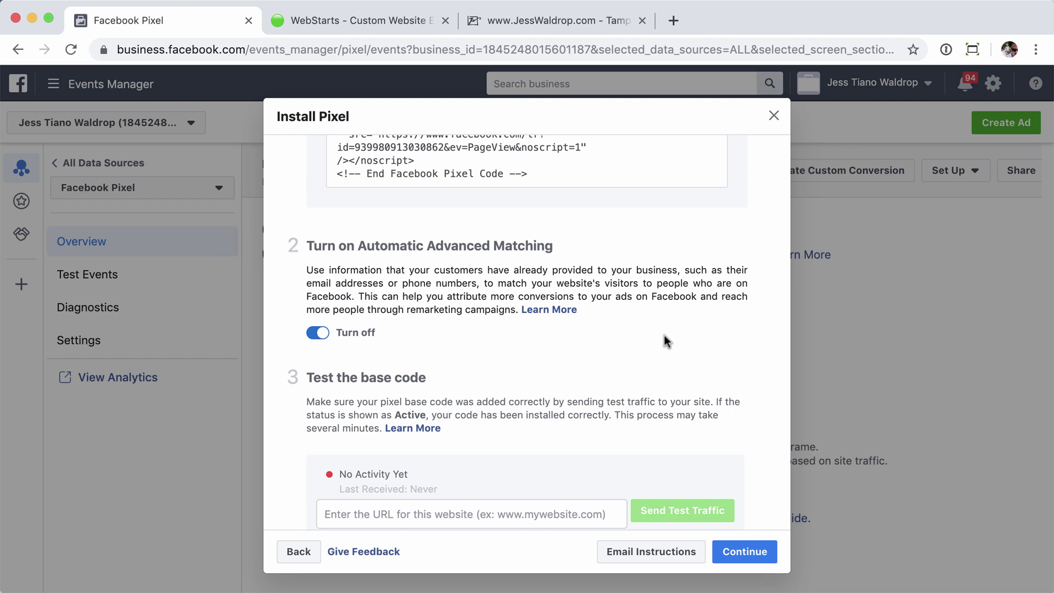
Turn Automatic Advanced Matching off
{"action": "left_click", "coordinate": [323, 334]}
{"action": "left_click", "coordinate": [323, 334]}
{"action": "scroll", "coordinate": [589, 384], "scroll_direction": "down", "scroll_amount": 3}
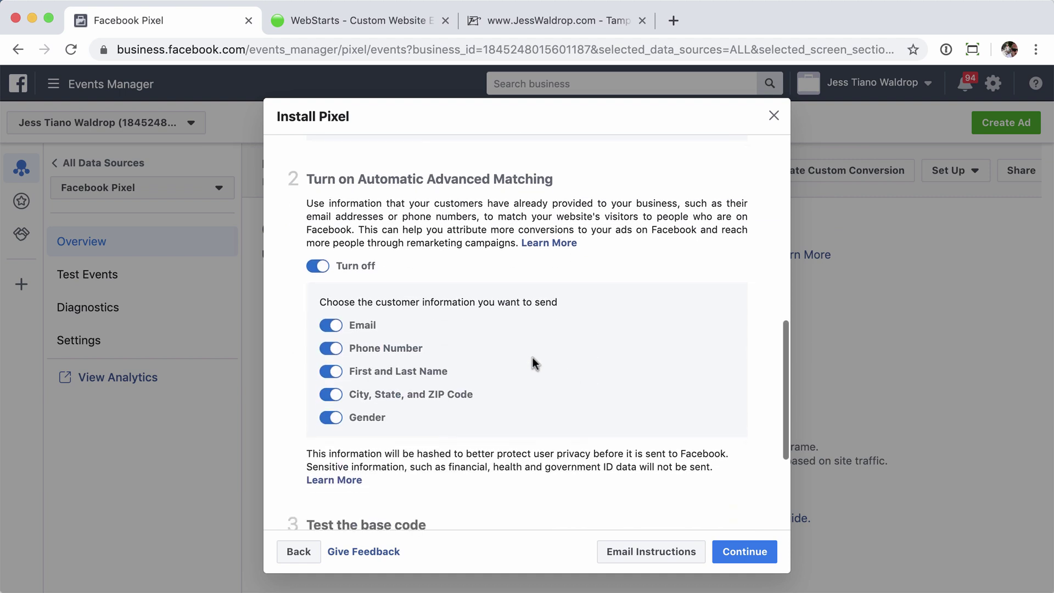
{"action": "left_click", "coordinate": [319, 265]}
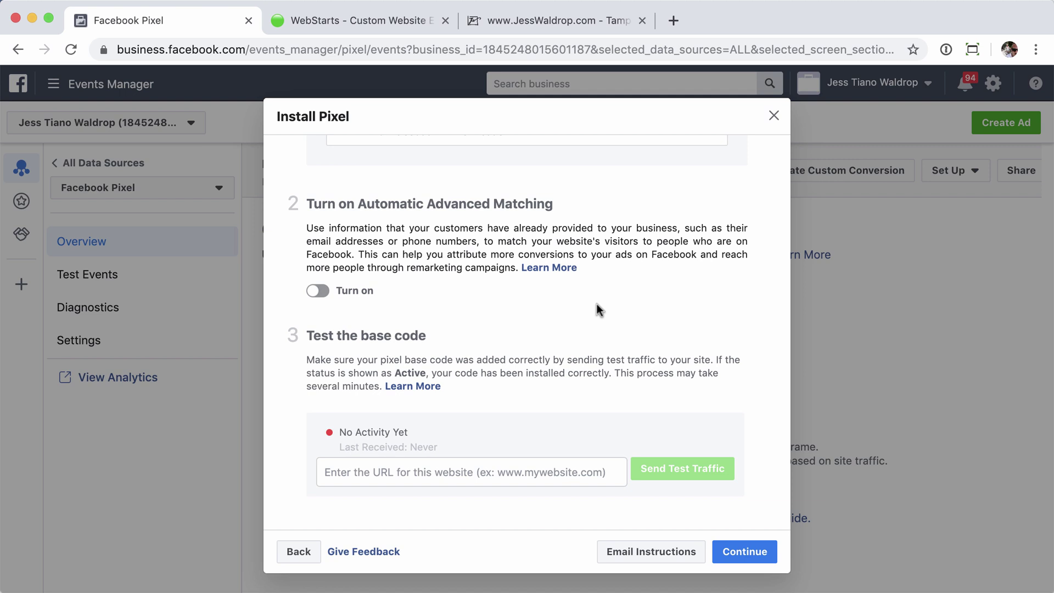
{"action": "left_click", "coordinate": [449, 466]}
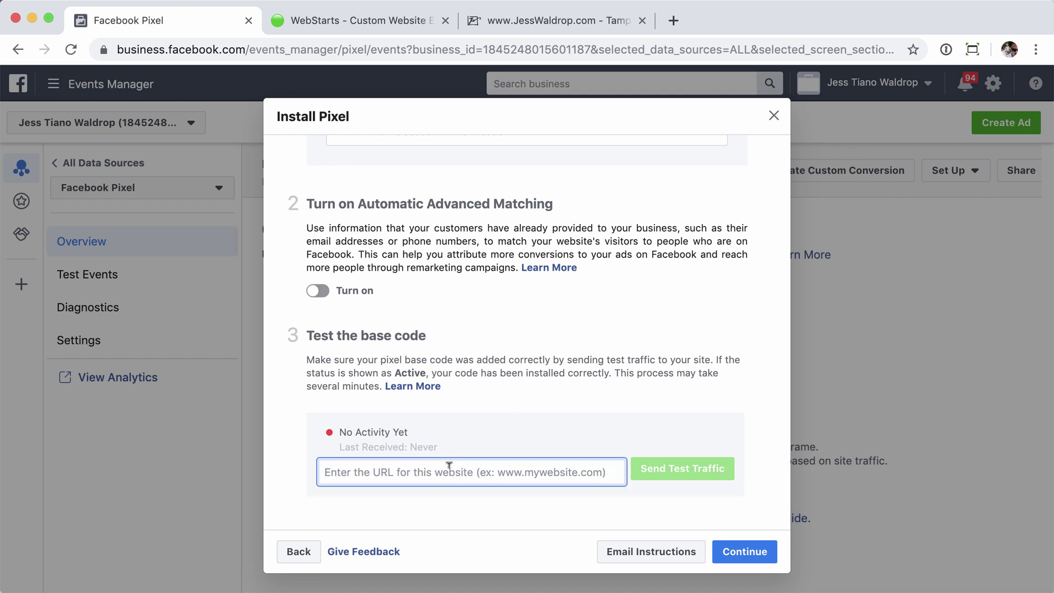
{"action": "key", "text": "super+v"}
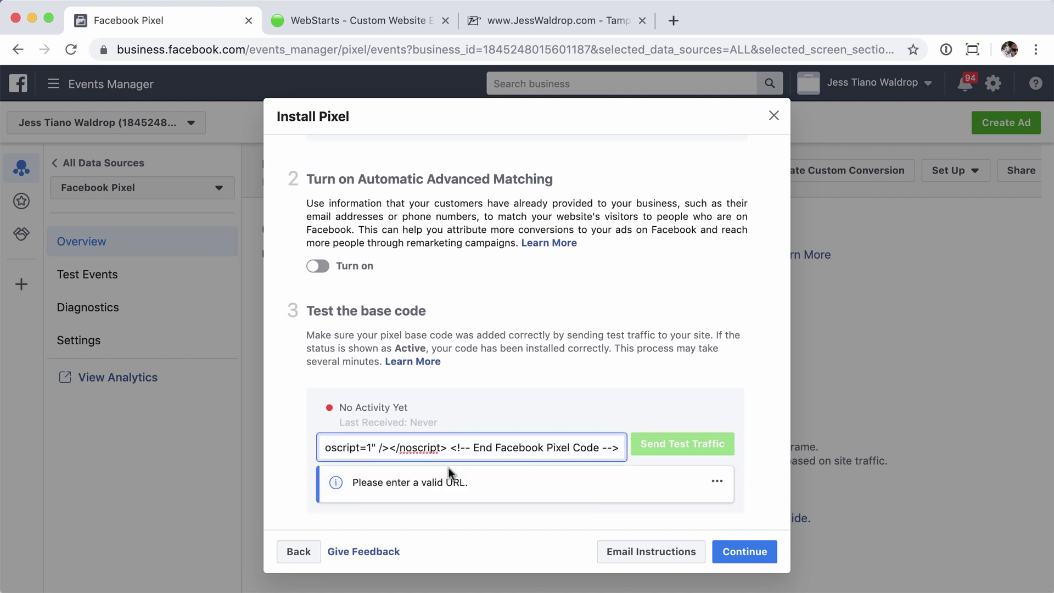
{"action": "key", "text": "super+z"}
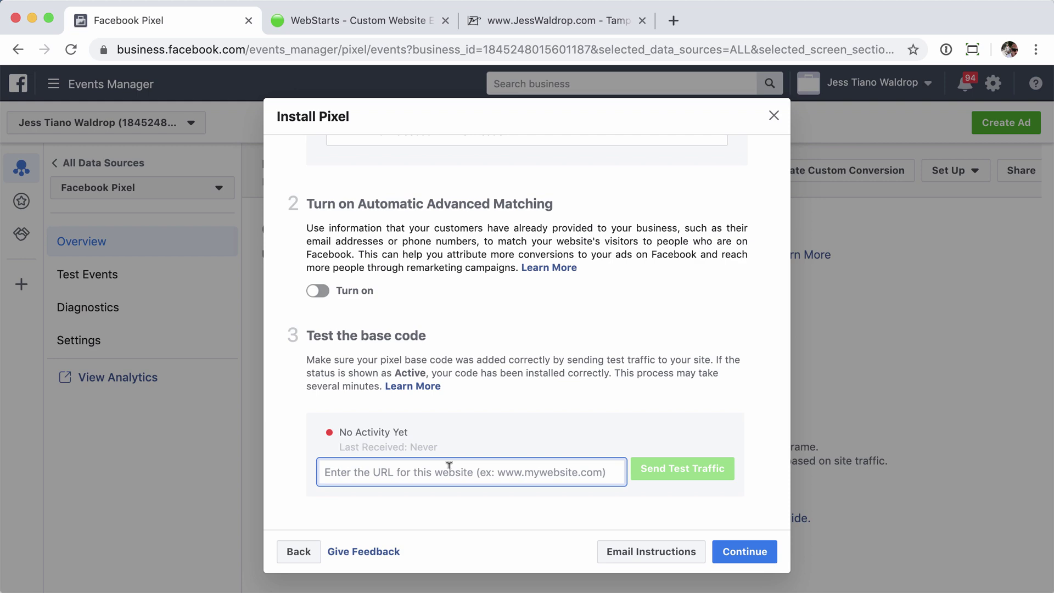
{"action": "left_click", "coordinate": [508, 15]}
{"action": "left_click", "coordinate": [337, 51]}
{"action": "key", "text": "super+c"}
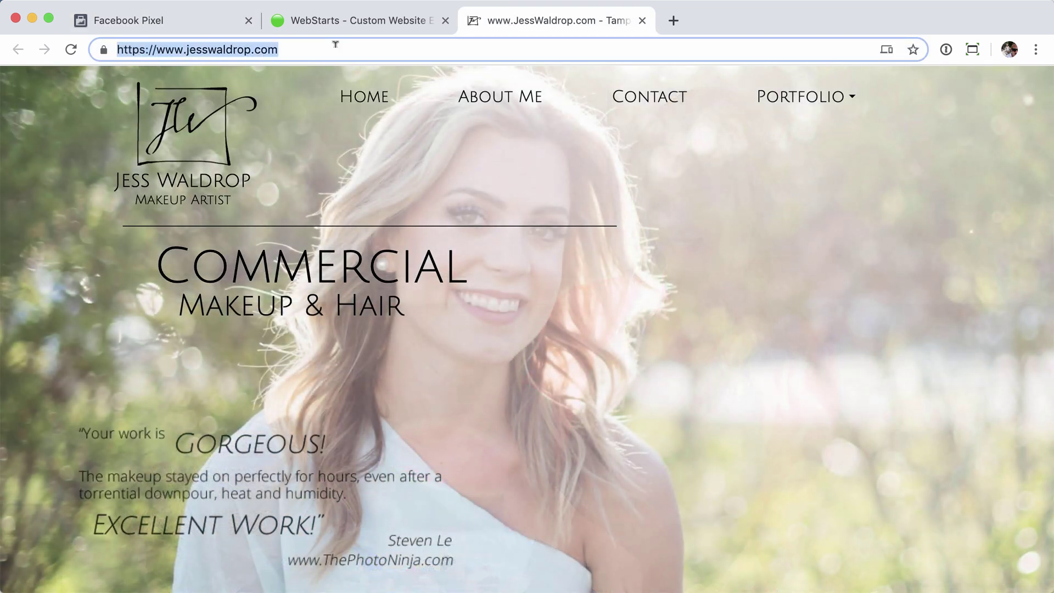
{"action": "left_click", "coordinate": [192, 17]}
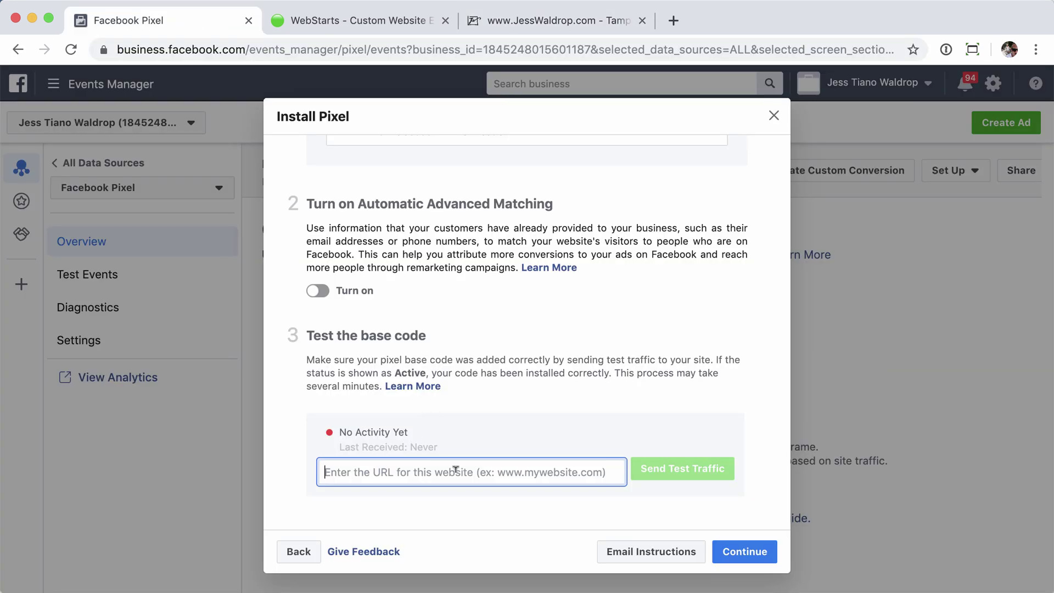
{"action": "key", "text": "super+v"}
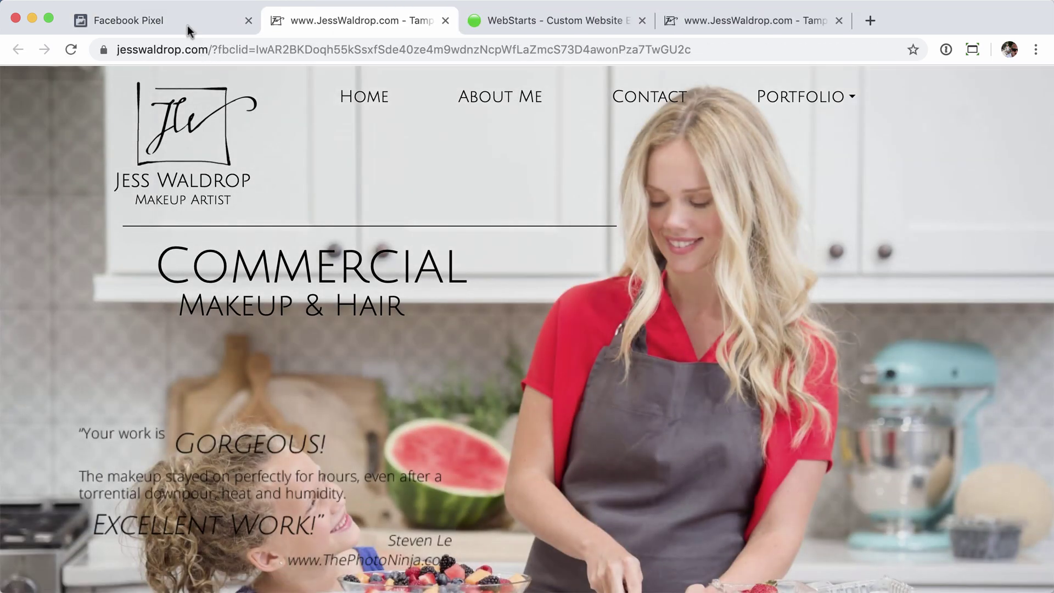
{"action": "left_click", "coordinate": [186, 25]}
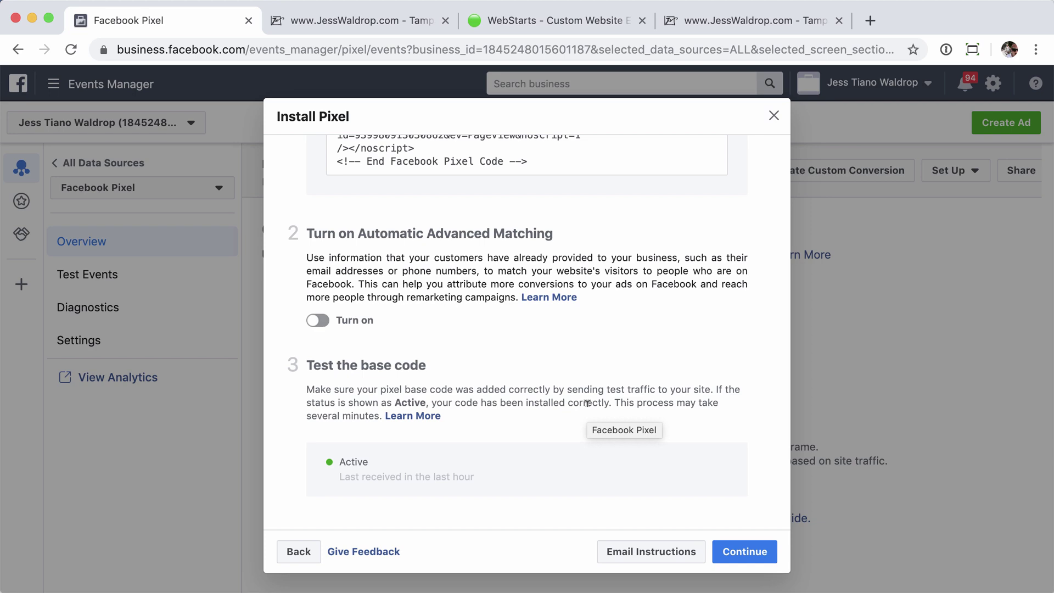
Continue past the base code install and cancel the Set Up Events dialog
{"action": "left_click", "coordinate": [744, 551]}
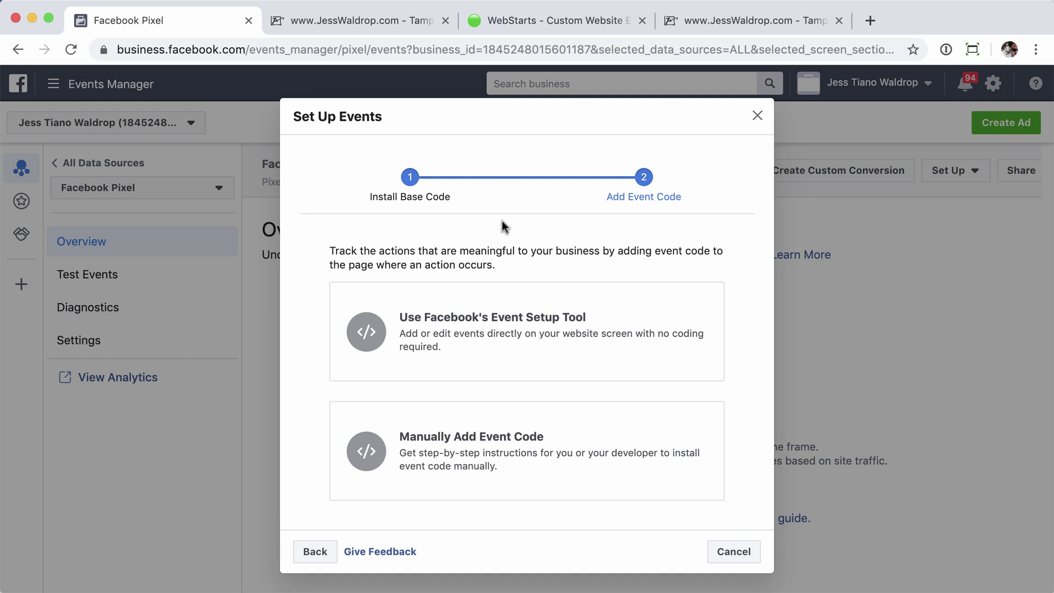
{"action": "left_click", "coordinate": [735, 550]}
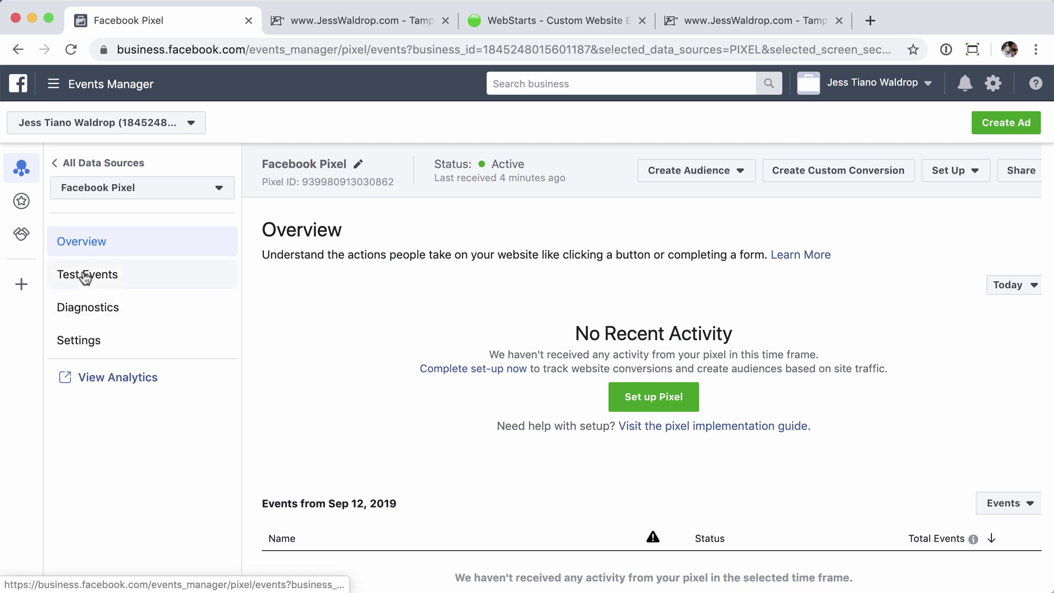
{"action": "left_click", "coordinate": [84, 276]}
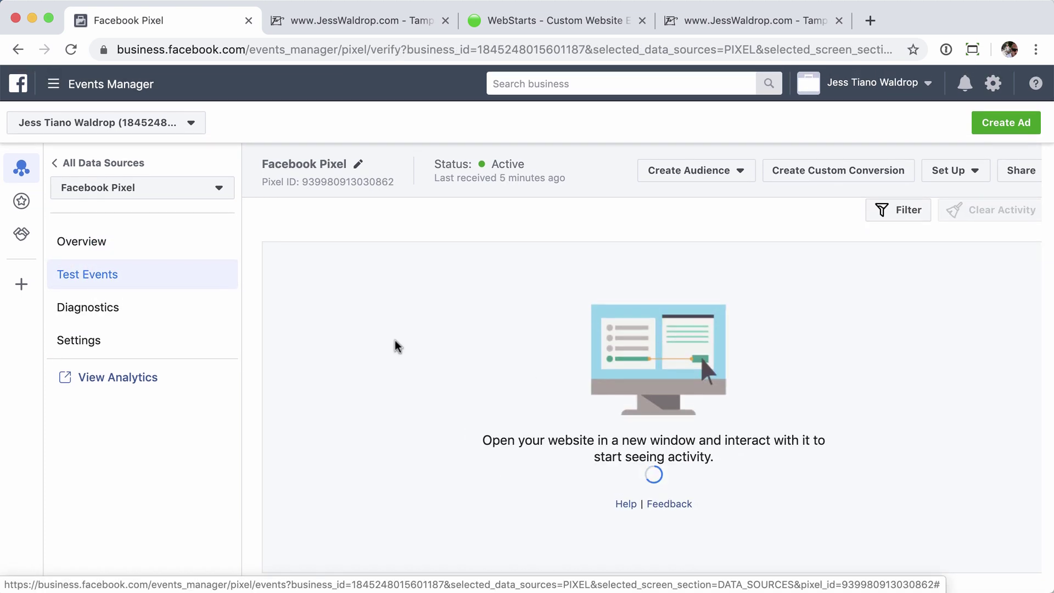
{"action": "left_click", "coordinate": [491, 22]}
{"action": "left_click", "coordinate": [732, 21]}
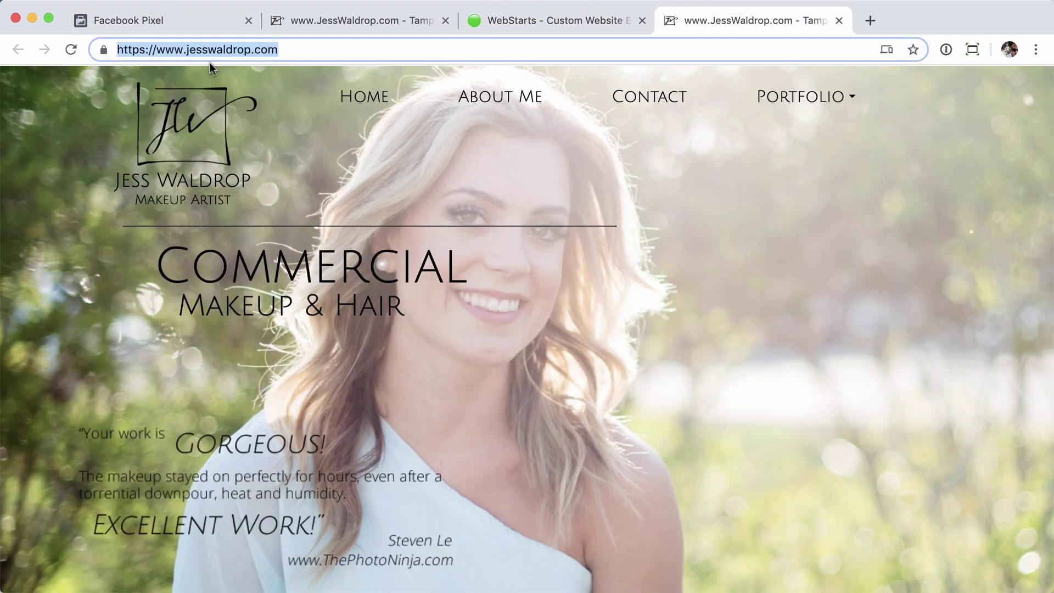
{"action": "key", "text": "super+c"}
{"action": "left_click", "coordinate": [156, 22]}
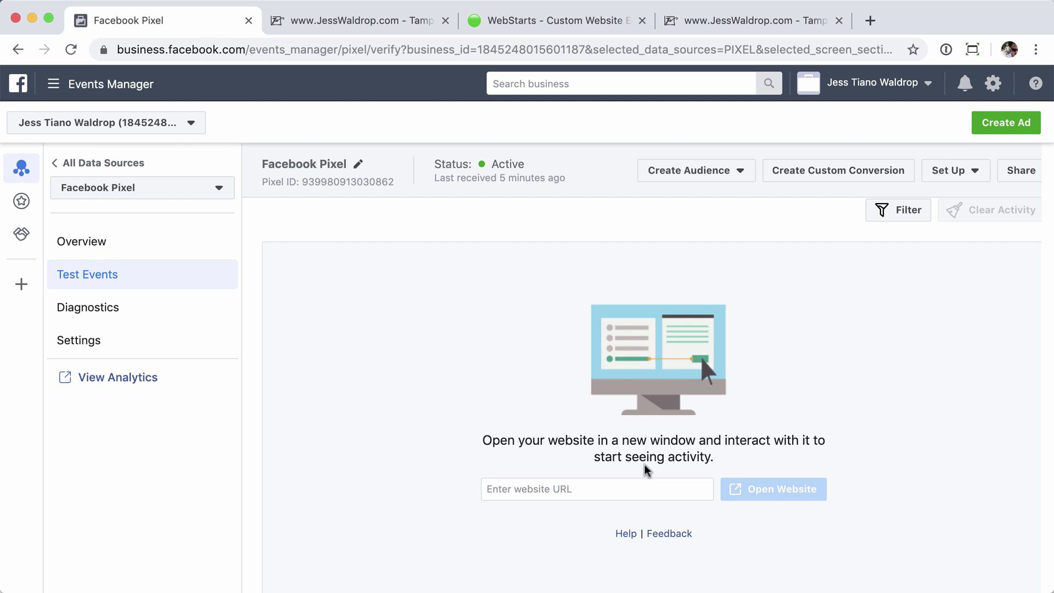
{"action": "left_click", "coordinate": [592, 487]}
{"action": "key", "text": "super+v"}
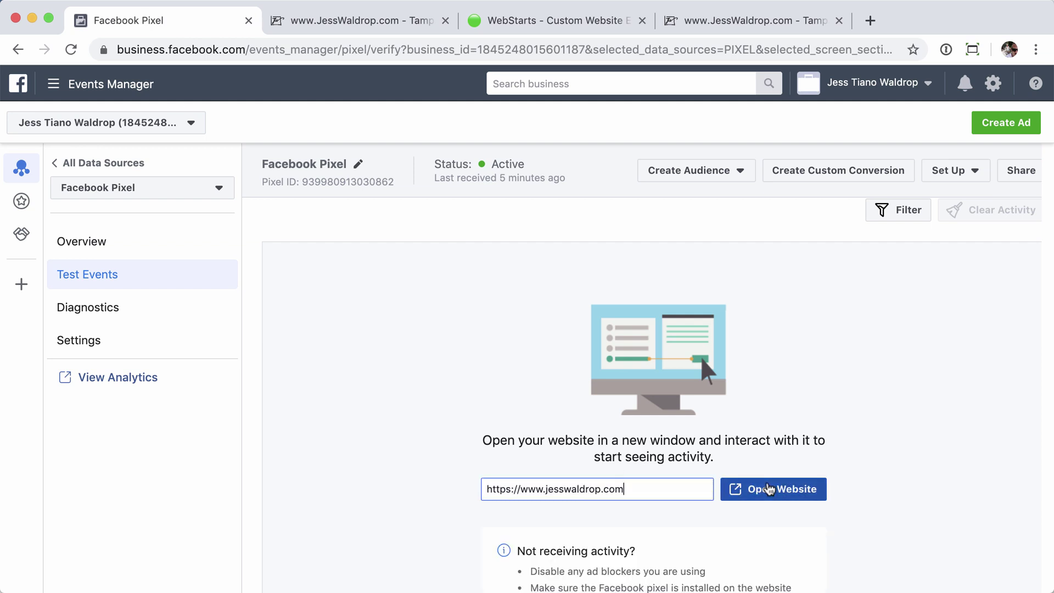
{"action": "left_click", "coordinate": [749, 489]}
{"action": "left_click", "coordinate": [171, 22]}
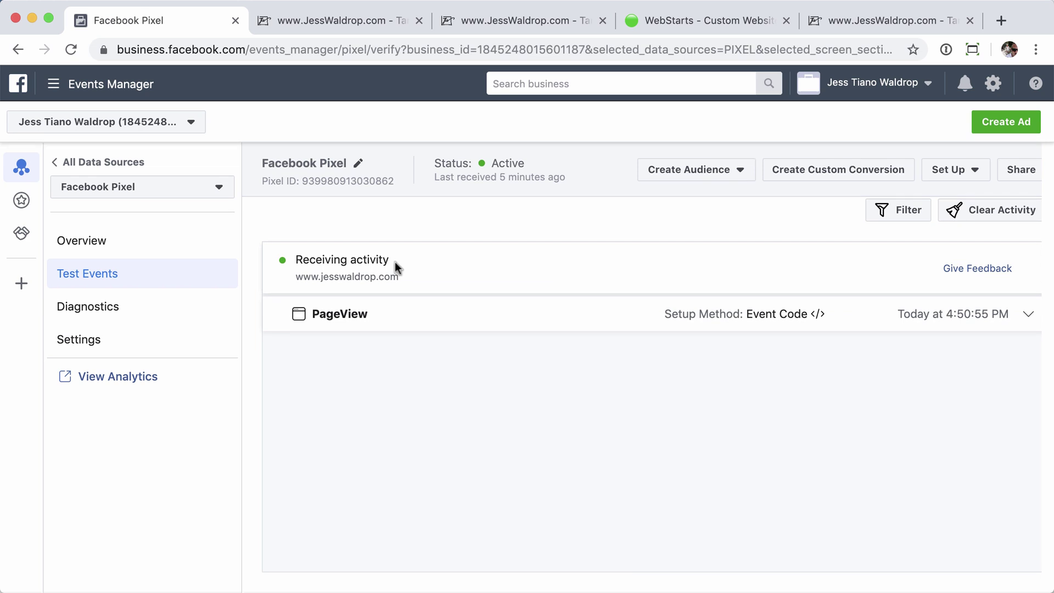
{"action": "mouse_move", "coordinate": [719, 318]}
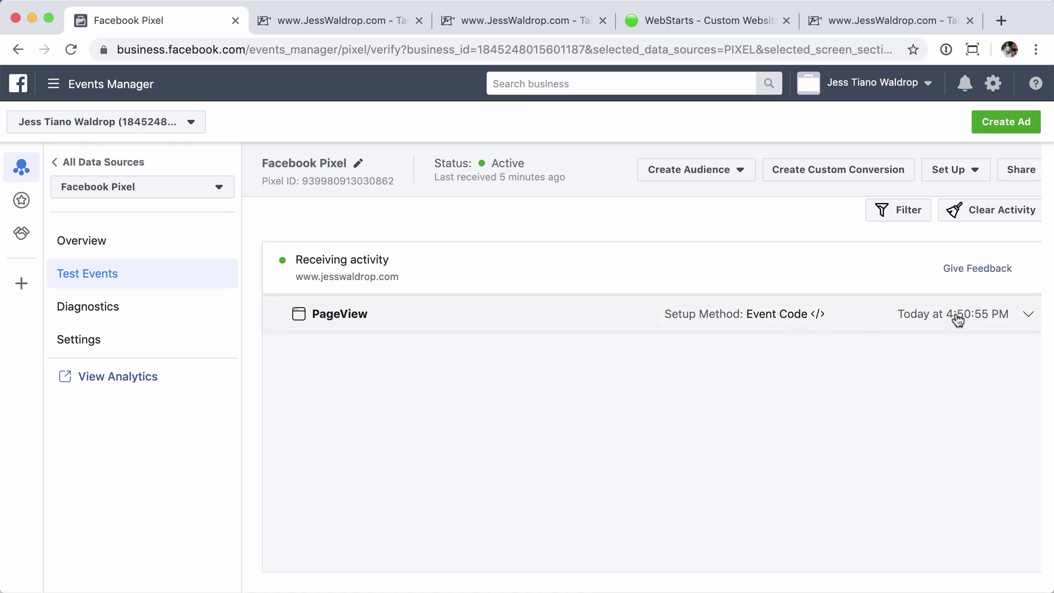